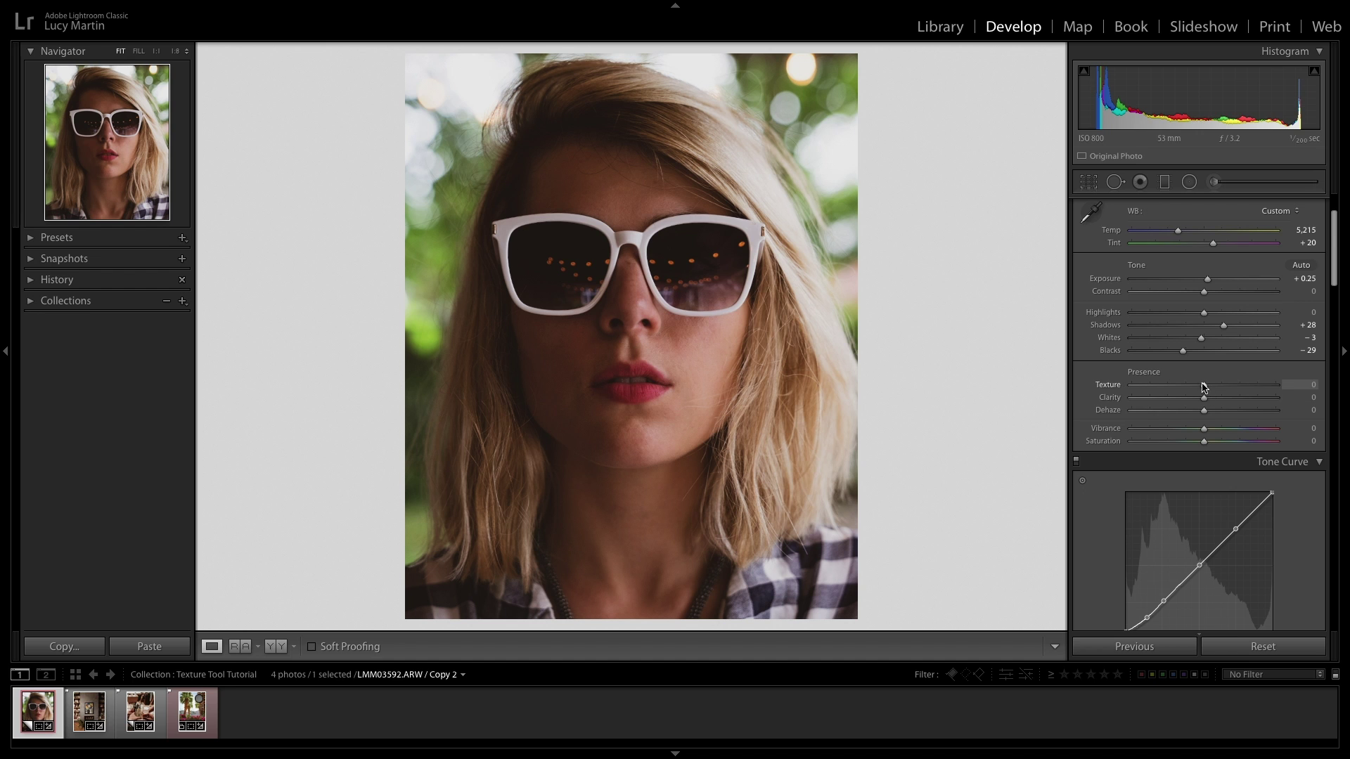
Try raising and lowering the portrait's global Texture, then reset it to 0.
{"action": "left_click_drag", "start_coordinate": [1202, 386], "coordinate": [1299, 392]}
{"action": "mouse_move", "coordinate": [1279, 392]}
{"action": "left_mouse_down"}
{"action": "mouse_move", "coordinate": [1205, 395]}
{"action": "mouse_move", "coordinate": [1298, 398]}
{"action": "left_mouse_up"}
{"action": "left_click_drag", "start_coordinate": [1276, 387], "coordinate": [1203, 391]}
{"action": "left_click_drag", "start_coordinate": [1203, 391], "coordinate": [1170, 393]}
{"action": "mouse_move", "coordinate": [1173, 388]}
{"action": "left_mouse_down"}
{"action": "mouse_move", "coordinate": [1207, 392]}
{"action": "mouse_move", "coordinate": [1170, 404]}
{"action": "left_mouse_up"}
{"action": "left_click_drag", "start_coordinate": [1171, 404], "coordinate": [1203, 402]}
Select the Adjustment Brush and enlarge the brush size to 6.0.
{"action": "left_click", "coordinate": [1214, 182]}
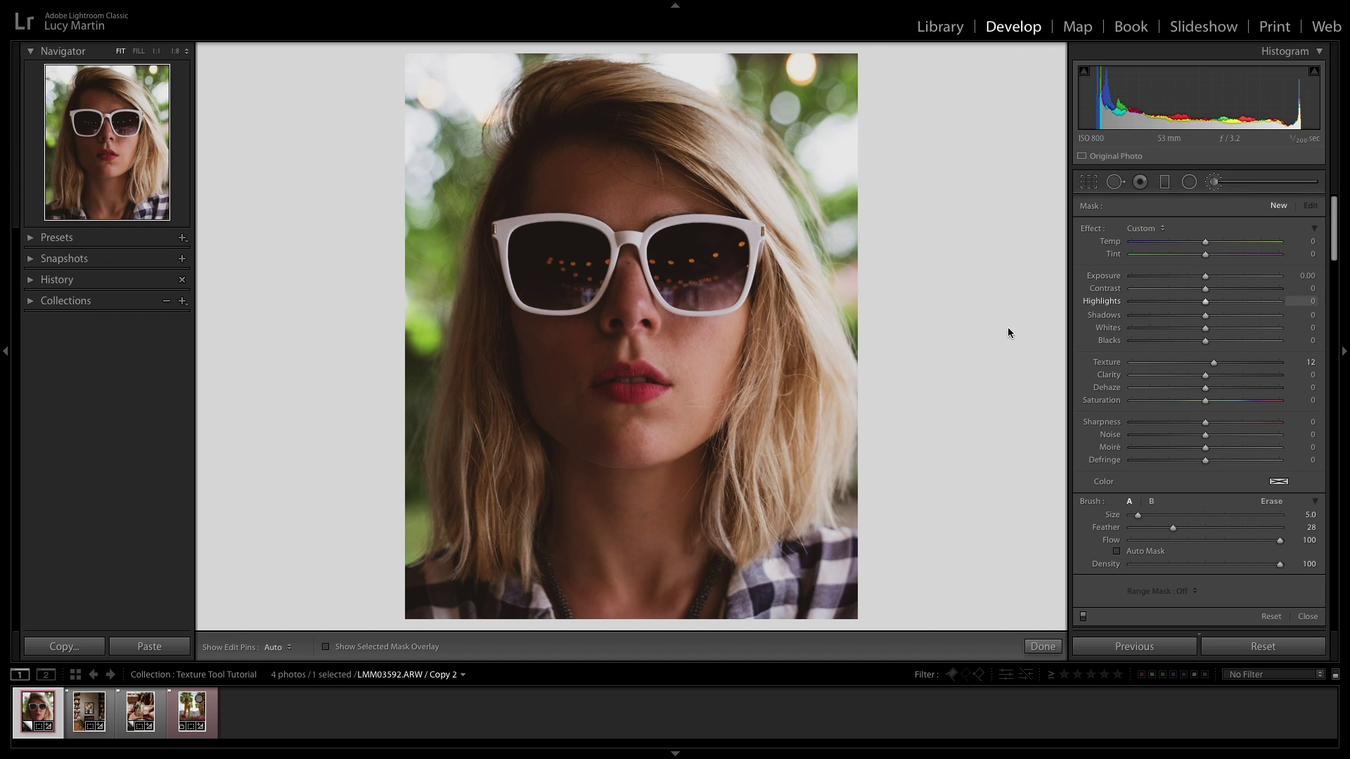
{"action": "scroll", "coordinate": [549, 351], "scroll_direction": "up", "scroll_amount": 3}
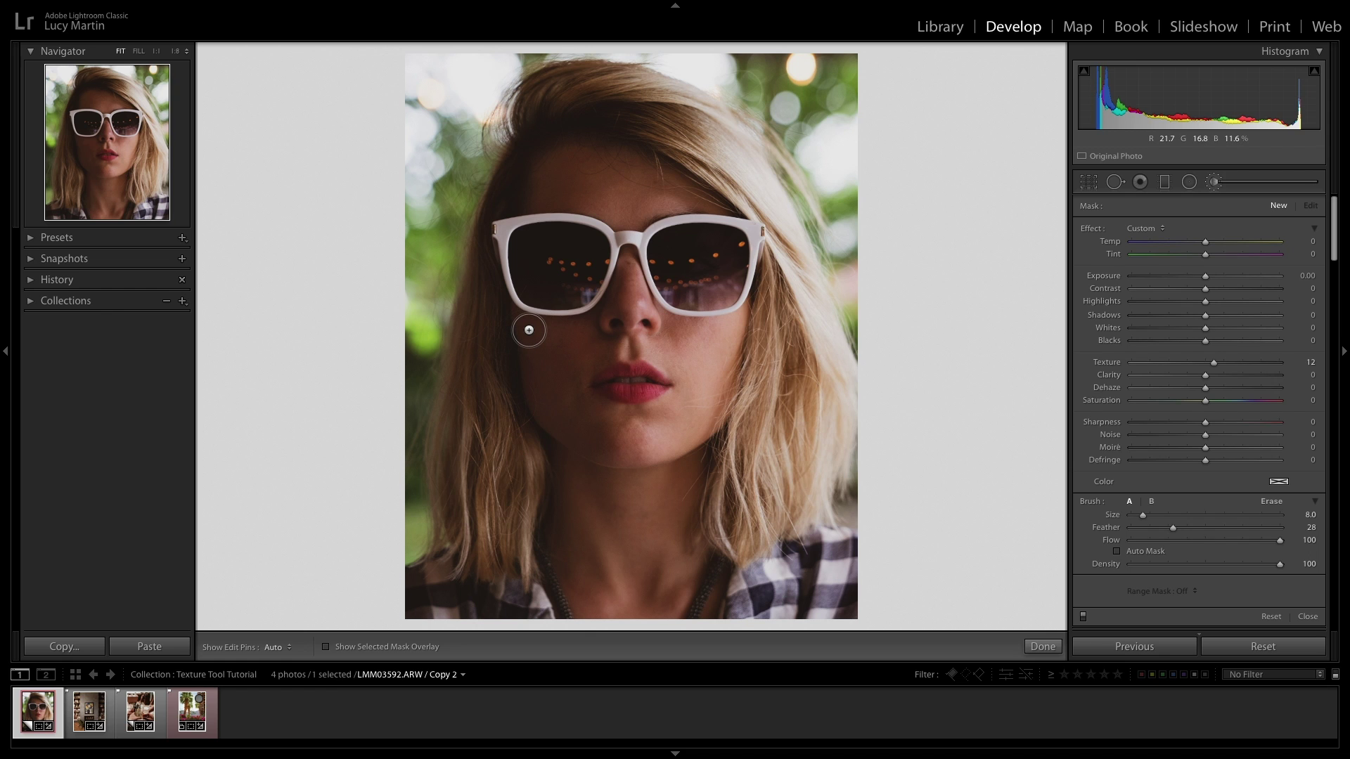
With the red mask overlay shown, paint over the cheeks, nose, chin and forehead.
{"action": "key", "text": "o"}
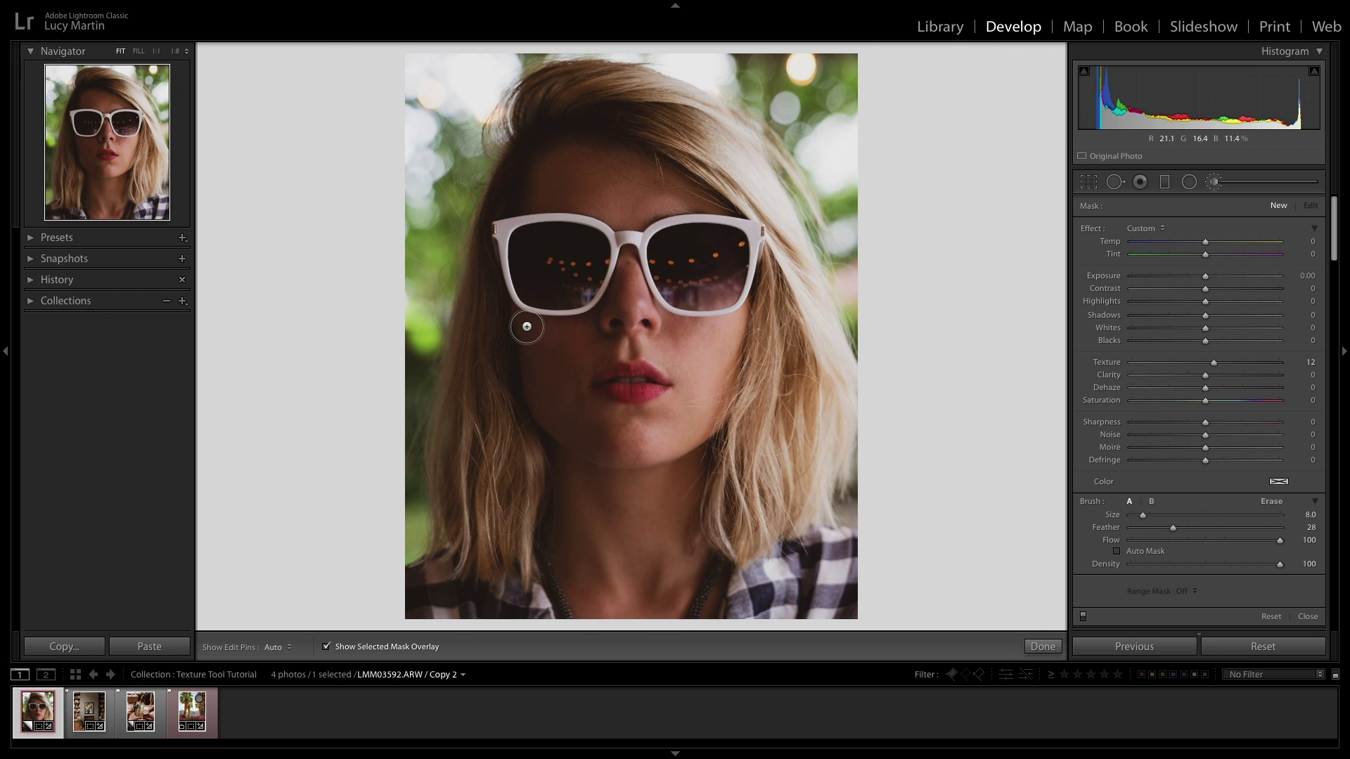
{"action": "key", "text": "h"}
{"action": "mouse_move", "coordinate": [526, 329]}
{"action": "left_mouse_down"}
{"action": "mouse_move", "coordinate": [598, 333]}
{"action": "mouse_move", "coordinate": [551, 334]}
{"action": "mouse_move", "coordinate": [540, 350]}
{"action": "mouse_move", "coordinate": [544, 405]}
{"action": "mouse_move", "coordinate": [576, 419]}
{"action": "mouse_move", "coordinate": [567, 386]}
{"action": "mouse_move", "coordinate": [591, 413]}
{"action": "mouse_move", "coordinate": [679, 429]}
{"action": "mouse_move", "coordinate": [632, 337]}
{"action": "mouse_move", "coordinate": [643, 296]}
{"action": "left_mouse_up"}
{"action": "mouse_move", "coordinate": [559, 154]}
{"action": "left_mouse_down"}
{"action": "mouse_move", "coordinate": [590, 156]}
{"action": "mouse_move", "coordinate": [600, 199]}
{"action": "left_mouse_up"}
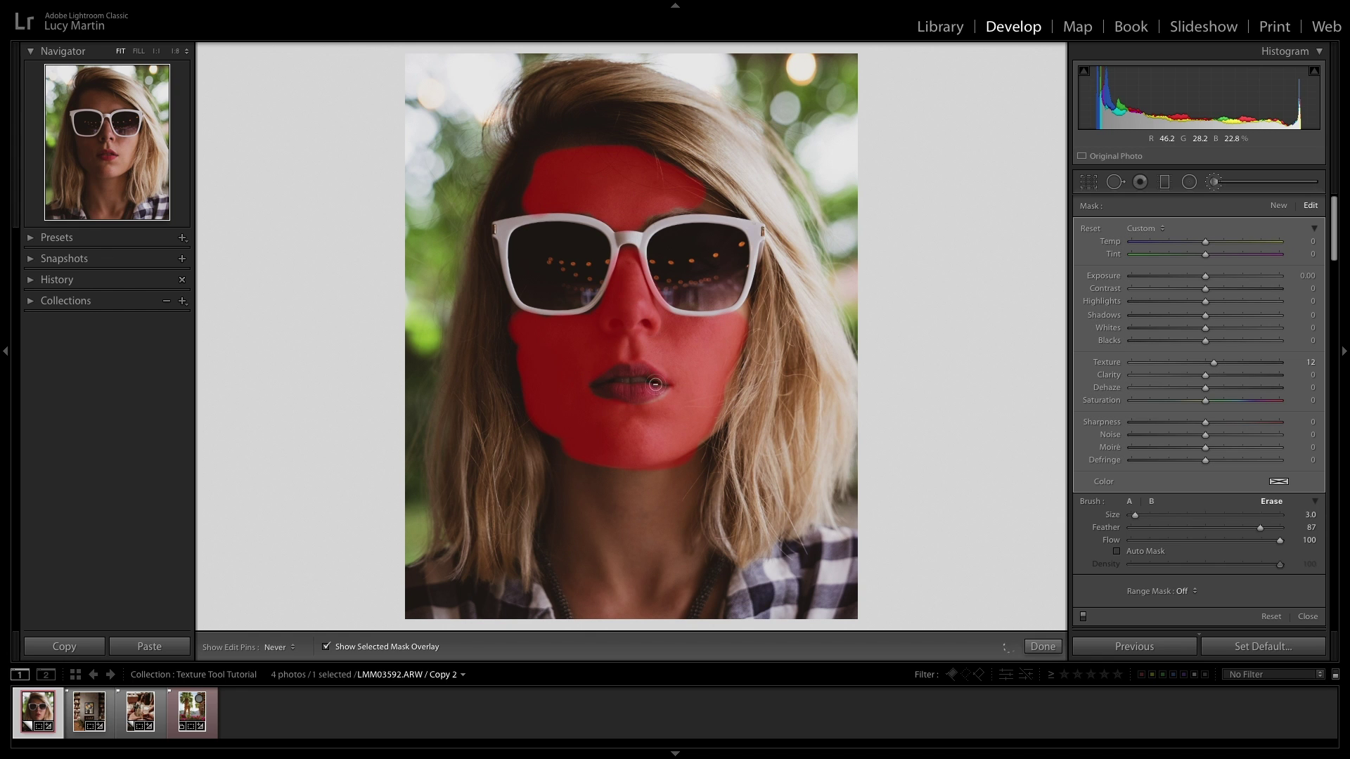
{"action": "key", "text": "h"}
{"action": "key", "text": "bracketright"}
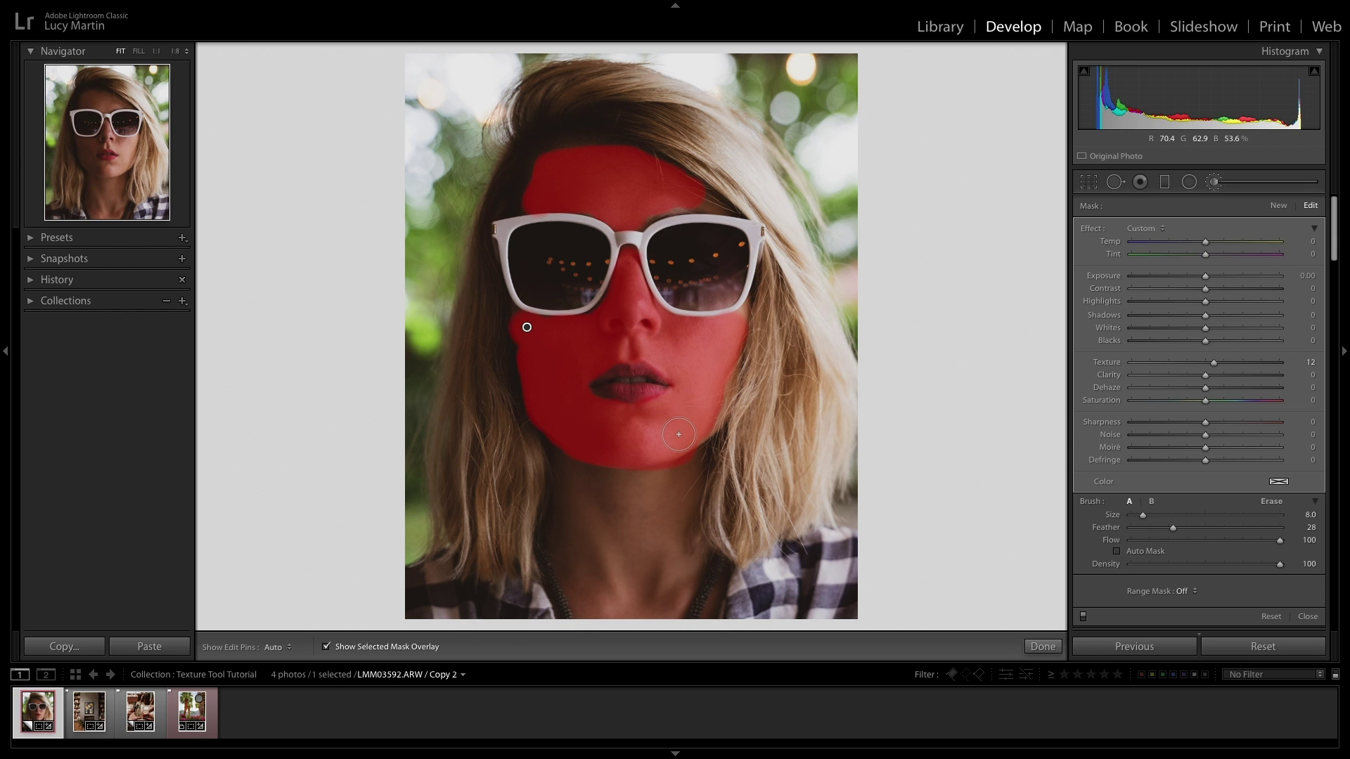
Hide the mask overlay and set the brush mask's Texture to -31.
{"action": "key", "text": "o"}
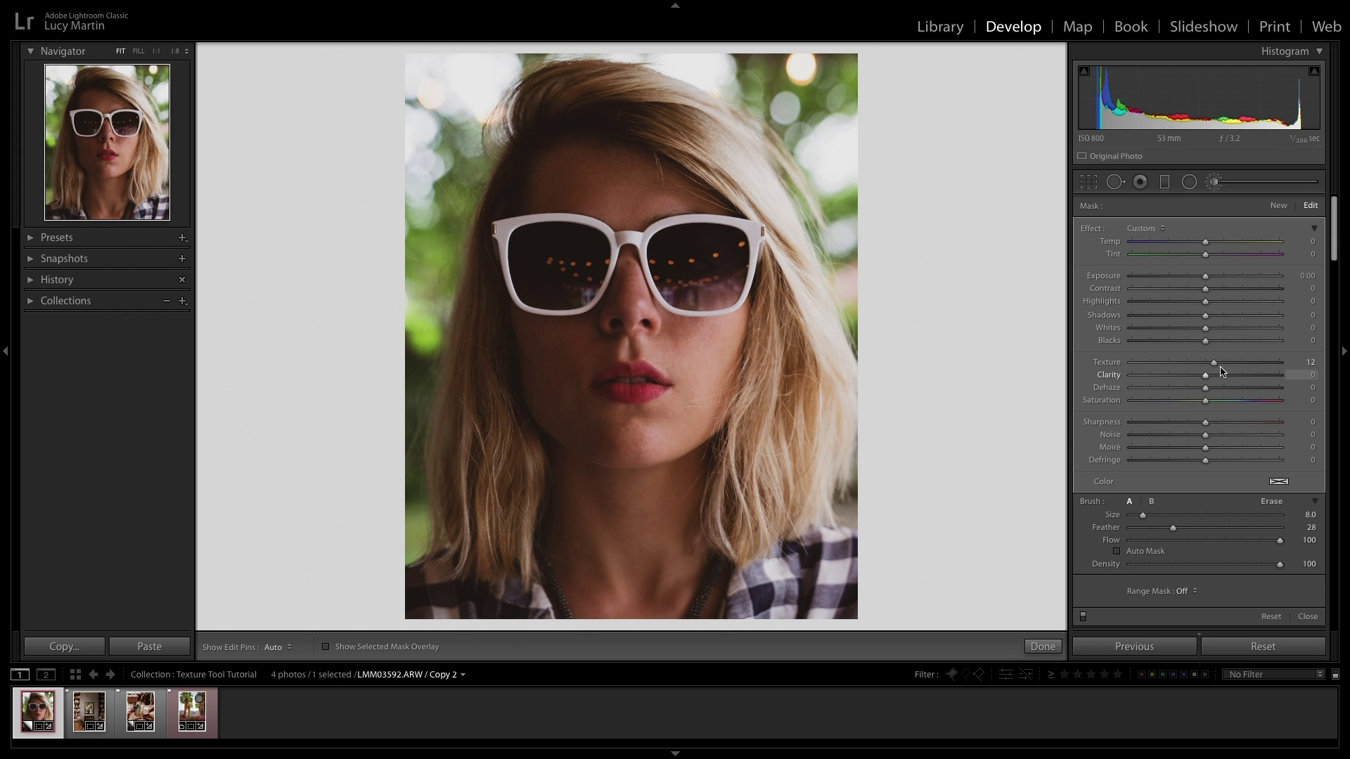
{"action": "left_click_drag", "start_coordinate": [1221, 372], "coordinate": [1192, 373]}
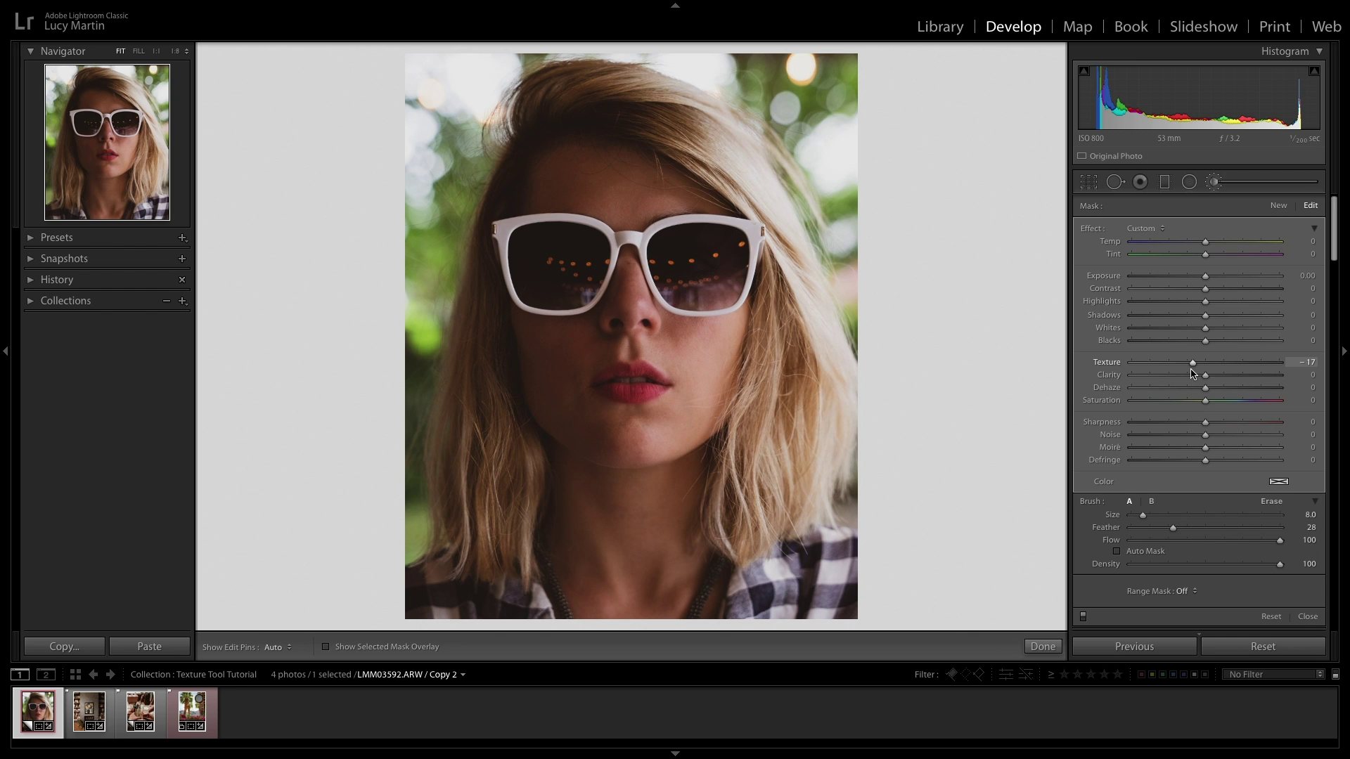
{"action": "left_click_drag", "start_coordinate": [1193, 373], "coordinate": [1136, 373]}
{"action": "left_click_drag", "start_coordinate": [1136, 372], "coordinate": [1180, 379]}
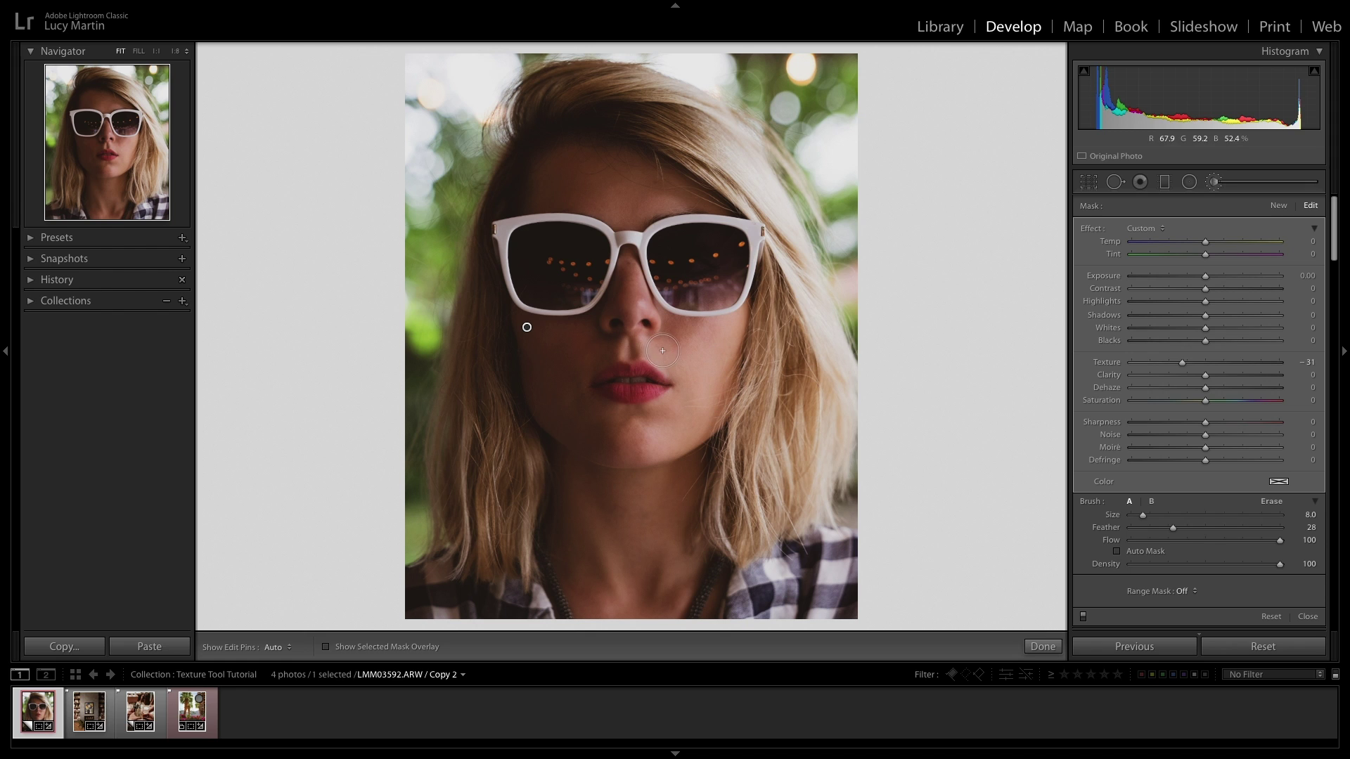
{"action": "key", "text": "h"}
{"action": "key", "text": "h"}
{"action": "key", "text": "h"}
Close the Adjustment Brush and open the fireplace living-room photo.
{"action": "left_click", "coordinate": [1042, 647]}
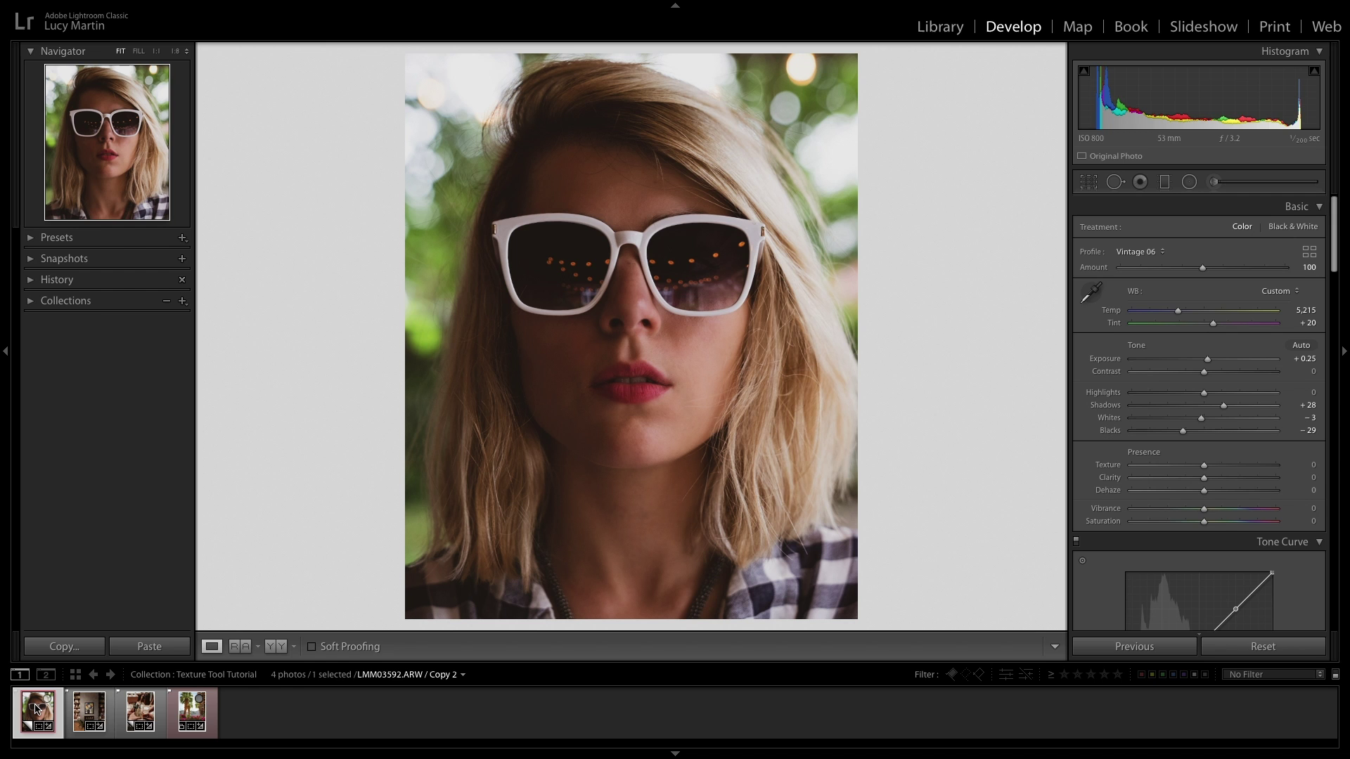
{"action": "left_click", "coordinate": [82, 710]}
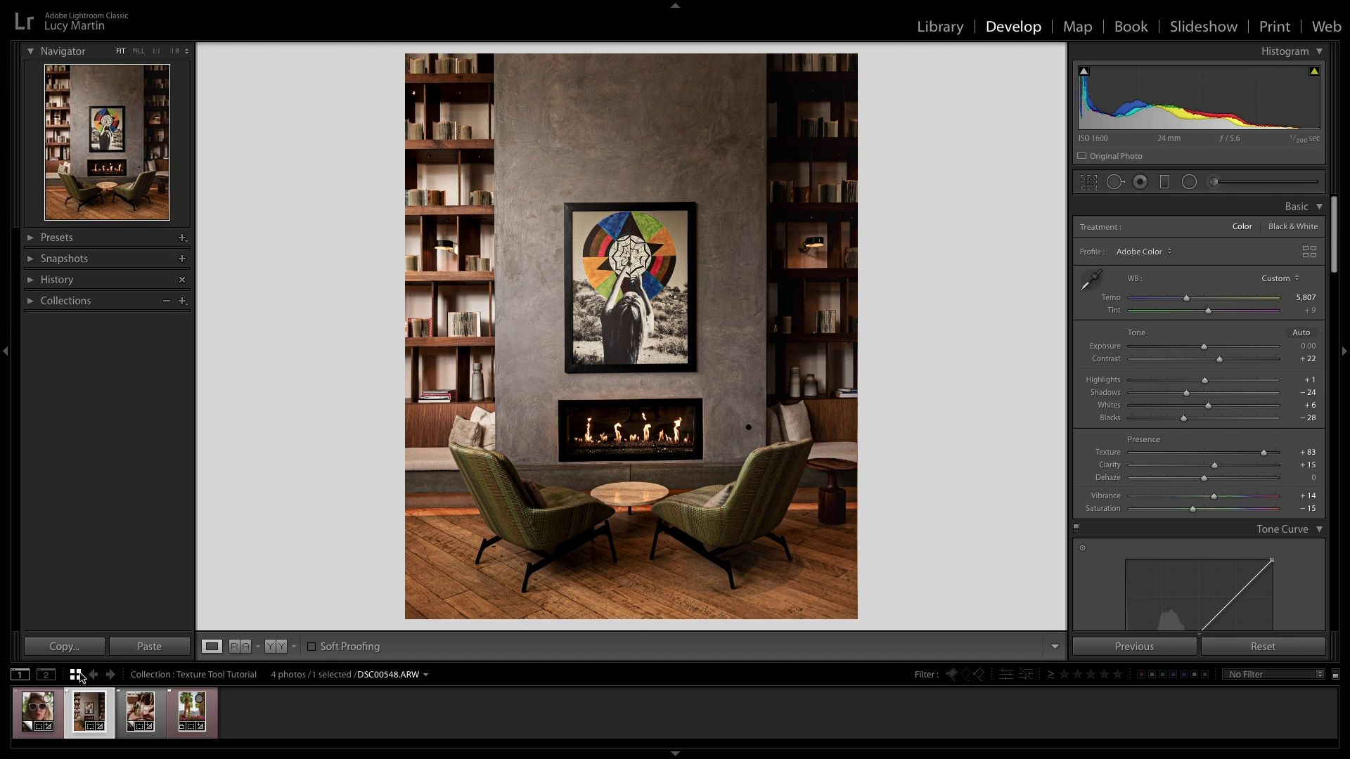
Open the palm-tree and pink-flower photo from the filmstrip.
{"action": "left_click", "coordinate": [191, 715]}
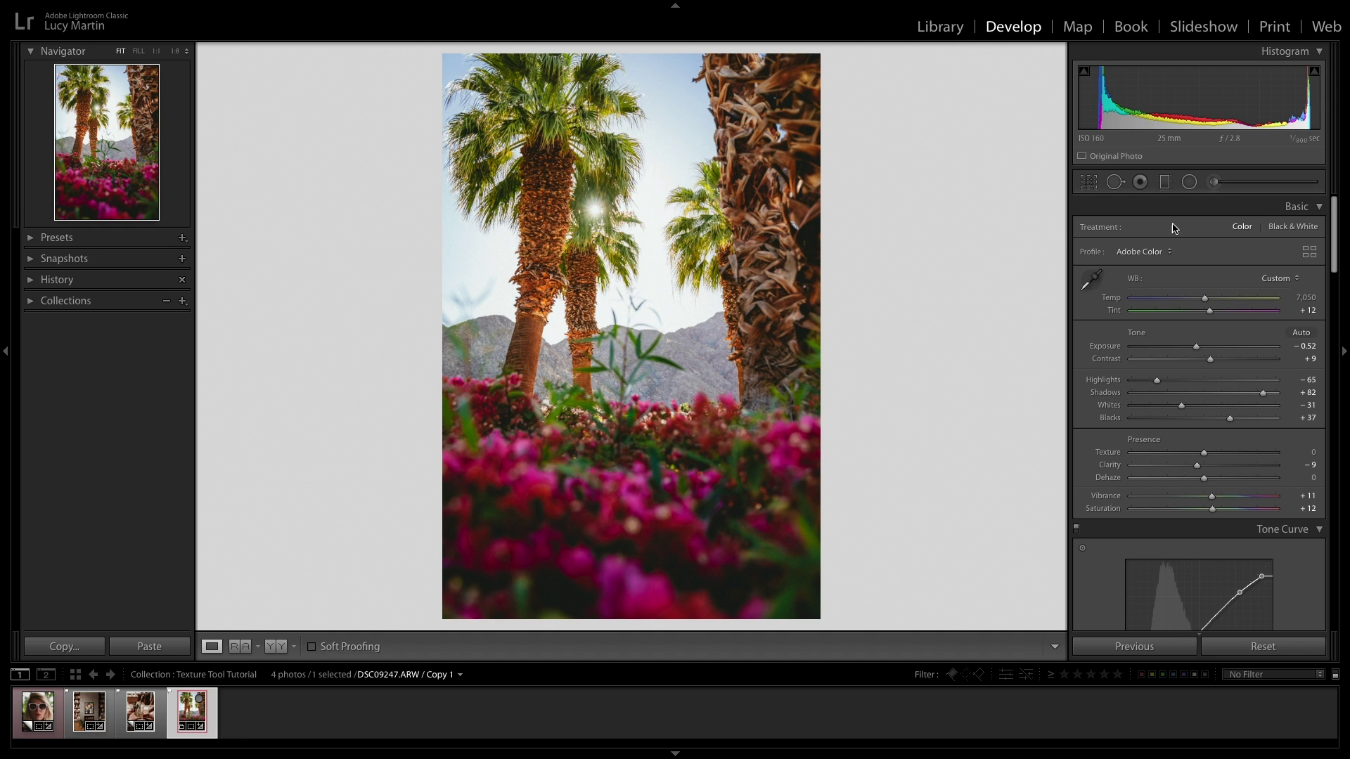
Start a new Adjustment Brush with Texture 22 and a larger brush size.
{"action": "left_click", "coordinate": [1214, 182]}
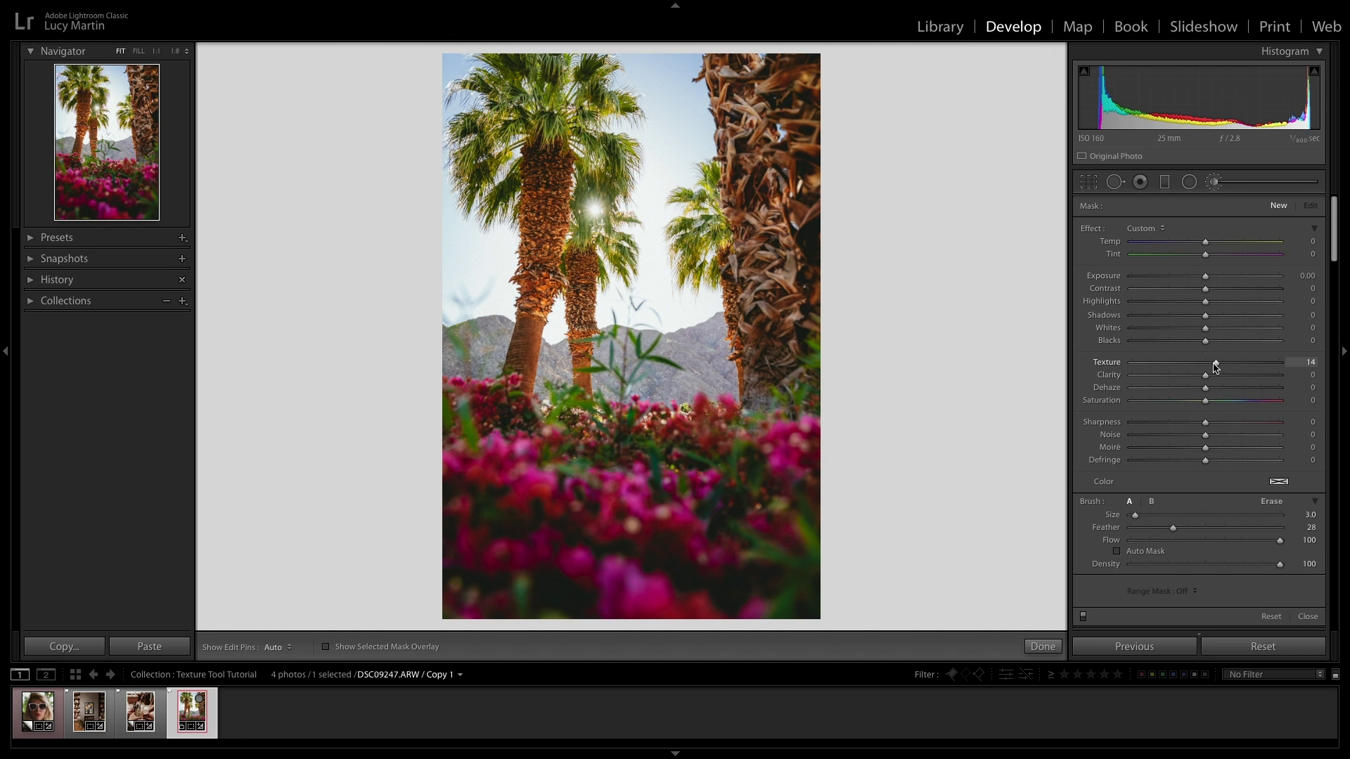
{"action": "left_click_drag", "start_coordinate": [1216, 366], "coordinate": [1221, 366]}
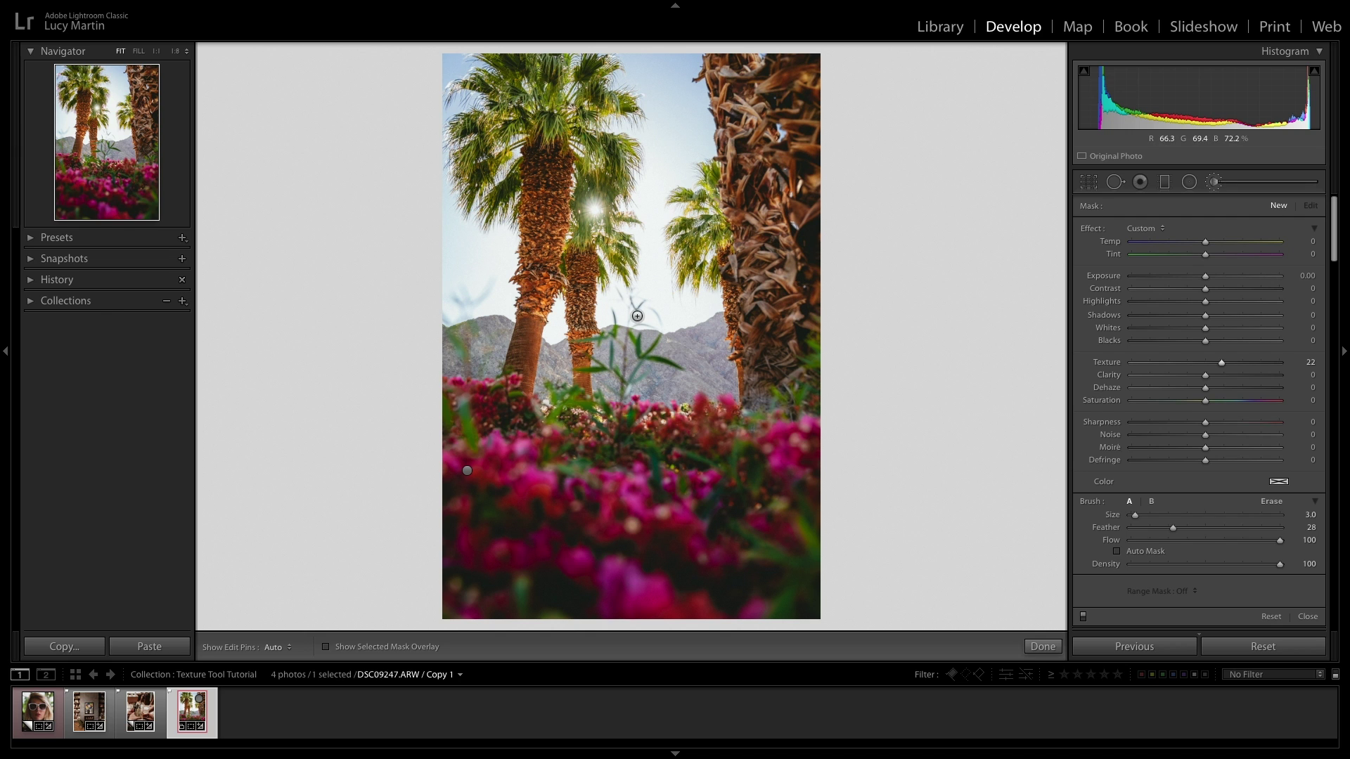
{"action": "scroll", "coordinate": [772, 309], "scroll_direction": "up", "scroll_amount": 5}
Paint the mask over the palm trunks and lower its Texture to 20.
{"action": "key", "text": "h"}
{"action": "left_click_drag", "start_coordinate": [783, 310], "coordinate": [774, 337]}
{"action": "key", "text": "h"}
{"action": "scroll", "coordinate": [584, 274], "scroll_direction": "down", "scroll_amount": 3}
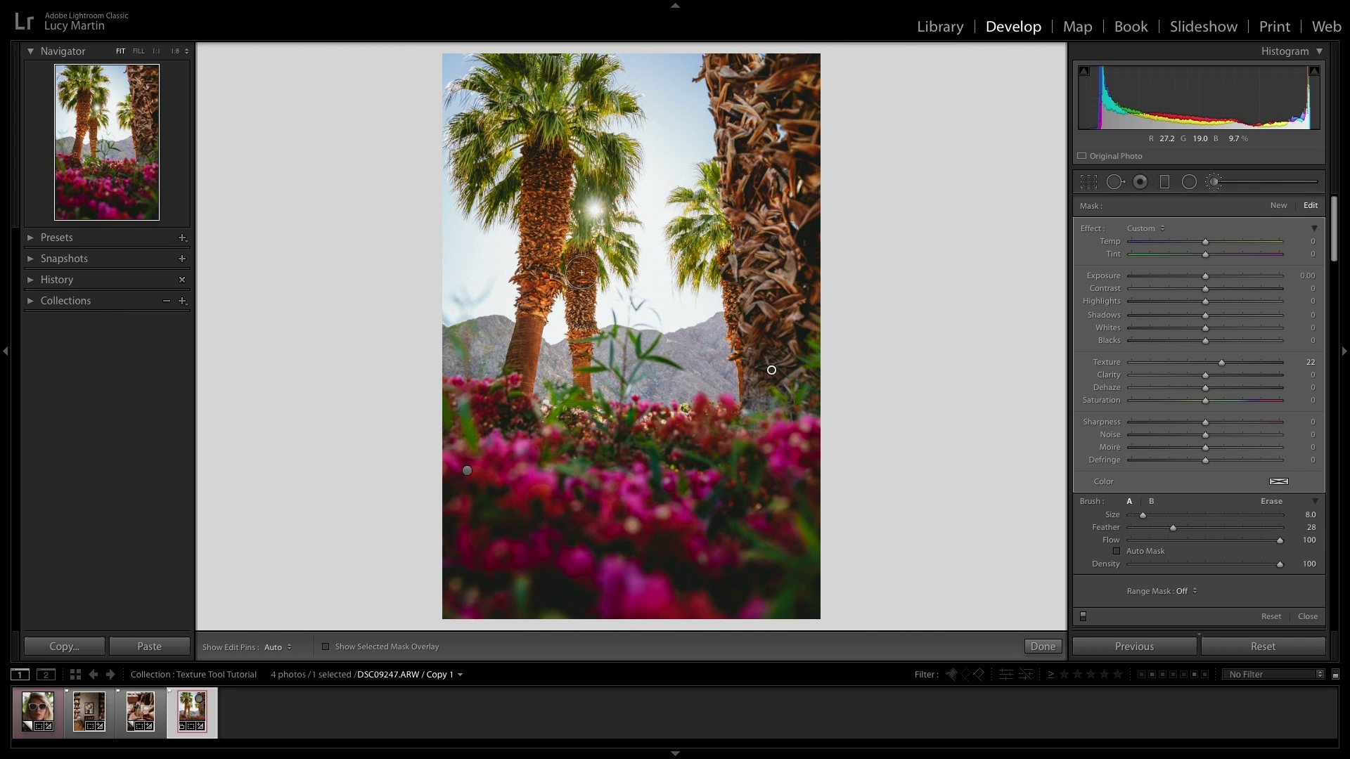
{"action": "key", "text": "h"}
{"action": "key", "text": "h"}
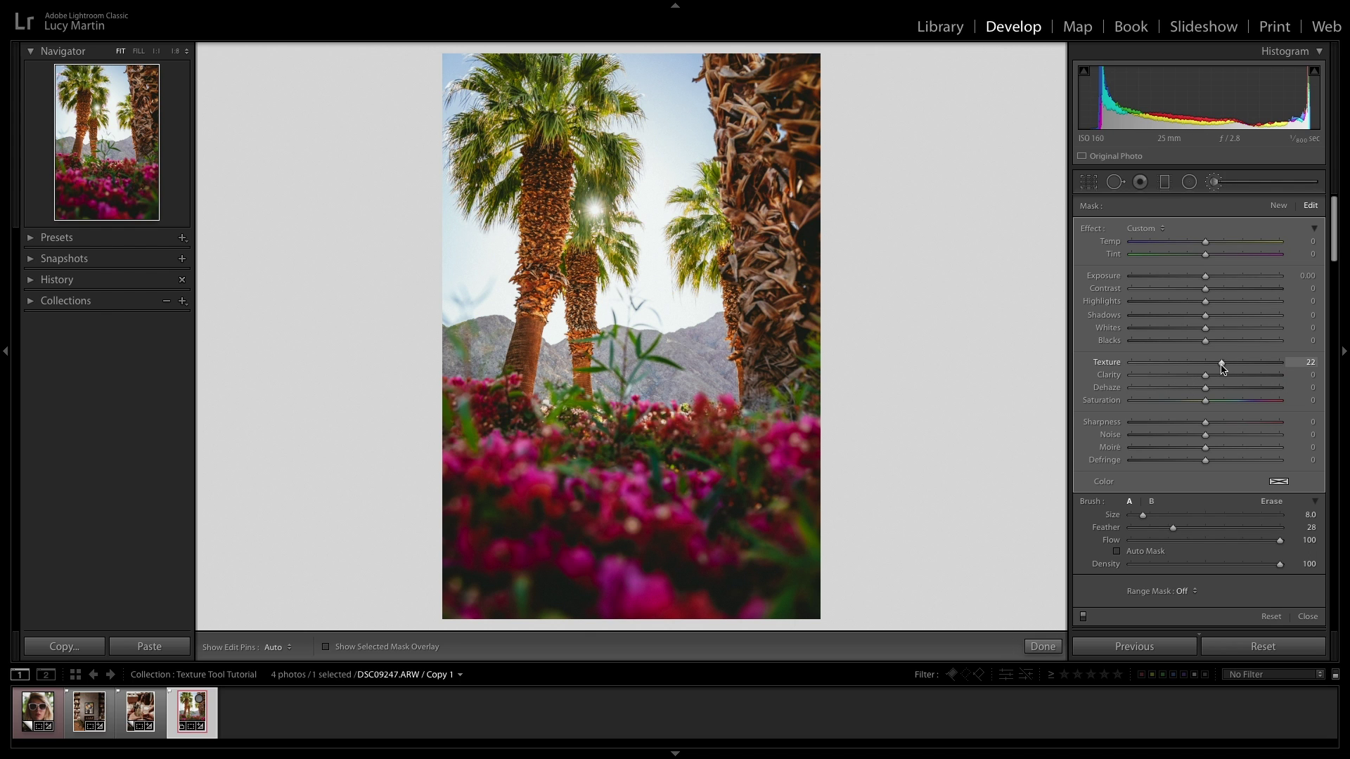
{"action": "left_click_drag", "start_coordinate": [1222, 366], "coordinate": [1221, 367]}
Set the trunk mask's Blacks to -7 and Contrast to 8.
{"action": "left_click_drag", "start_coordinate": [1205, 341], "coordinate": [1201, 345]}
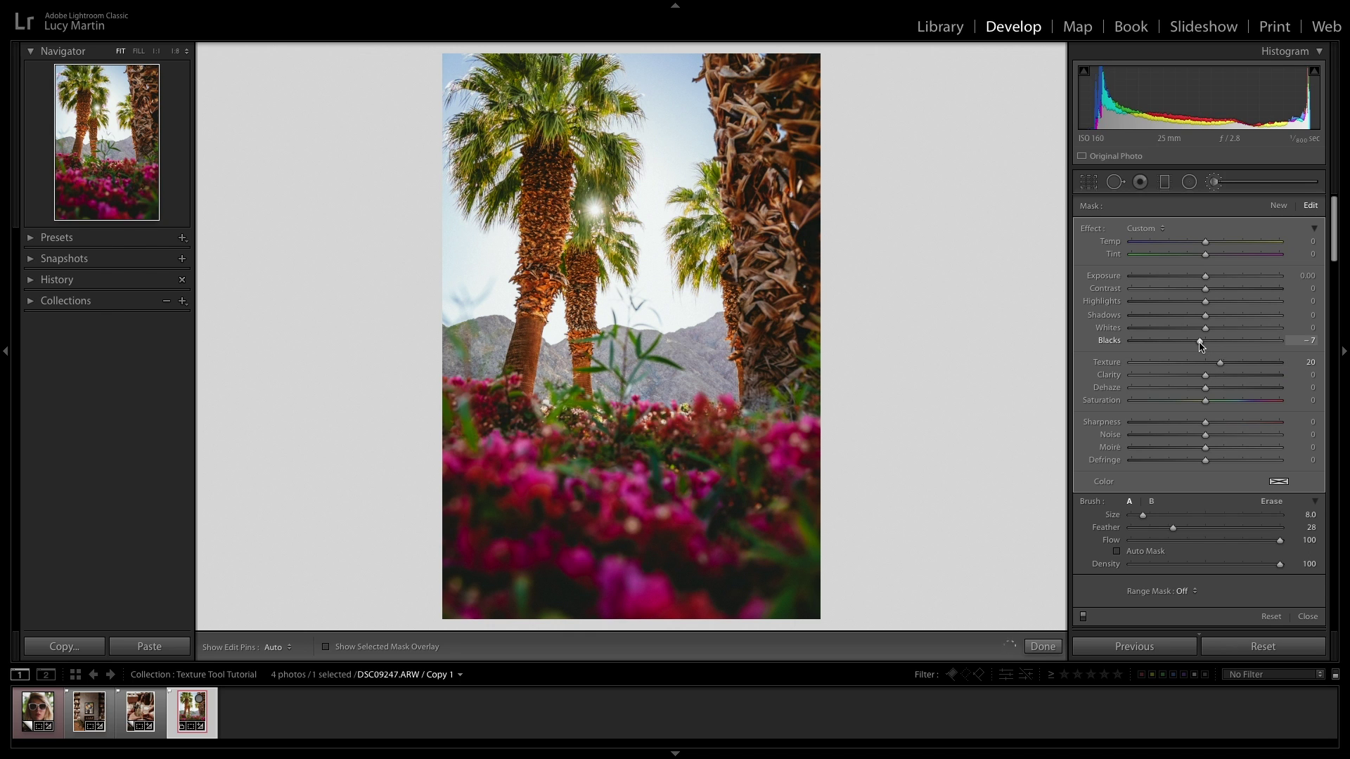
{"action": "left_click_drag", "start_coordinate": [1205, 289], "coordinate": [1215, 297]}
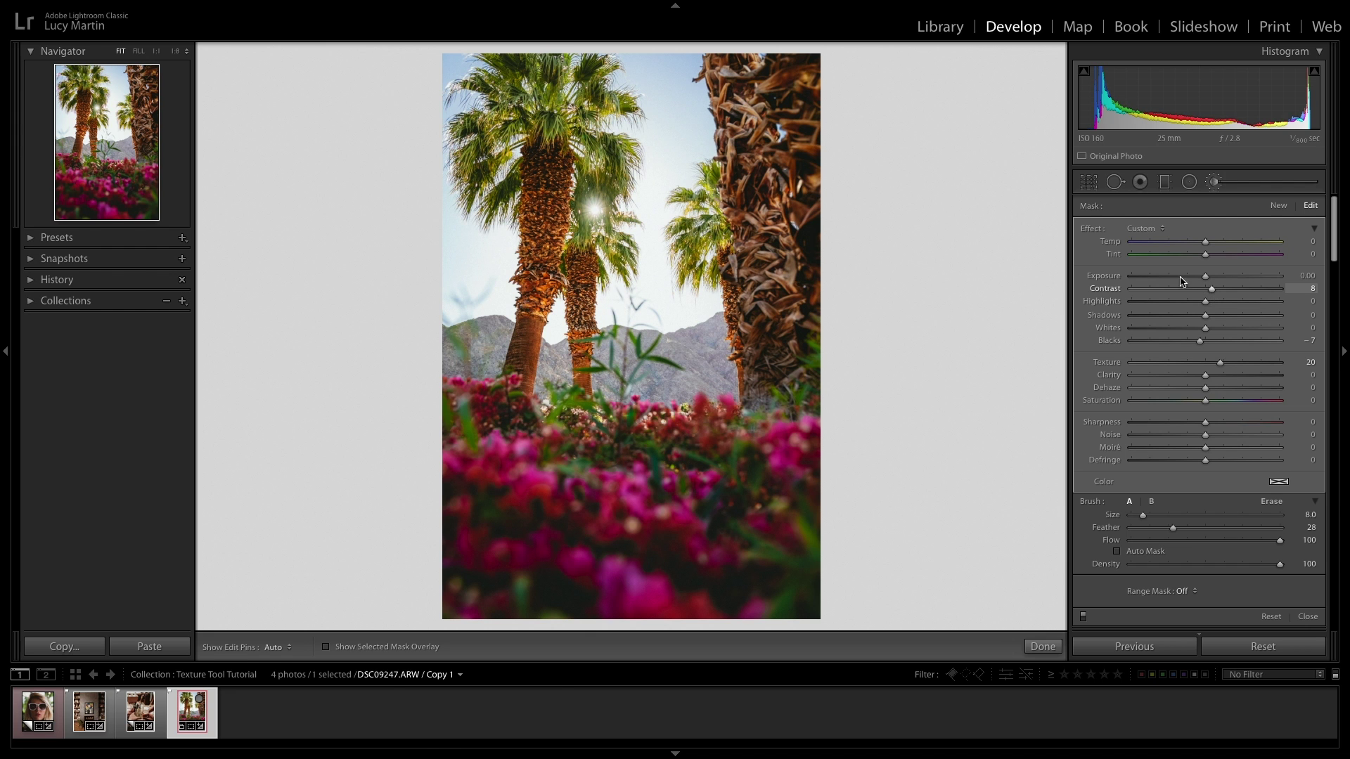